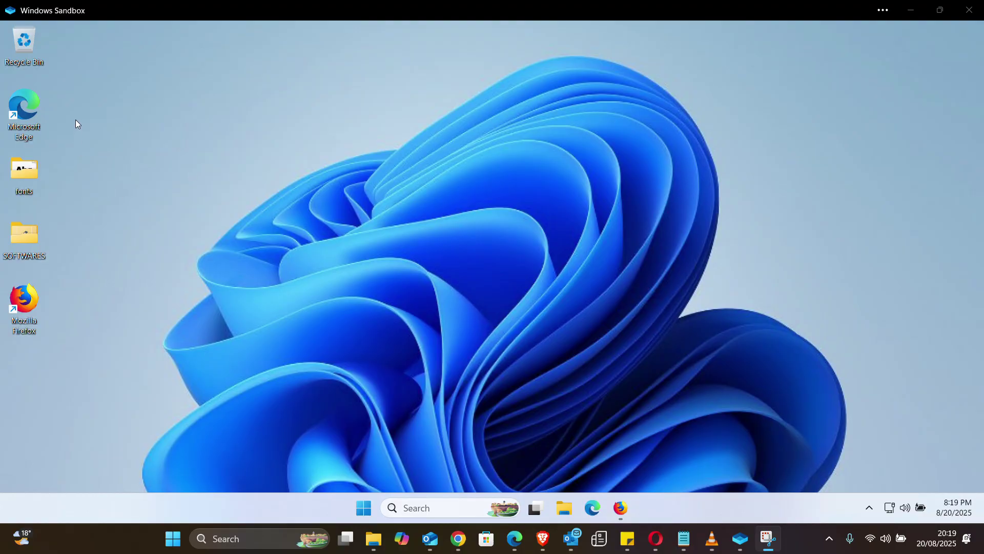
Browse the full list of installed apps in the sandbox Start menu, then close it
left_click(363, 508)
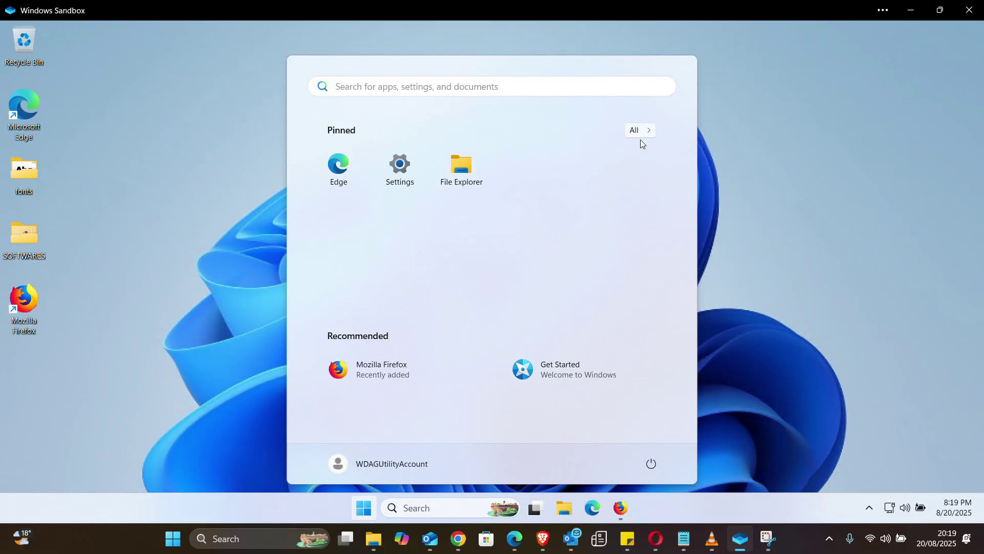
left_click(641, 135)
scroll(488, 336, "down", 2)
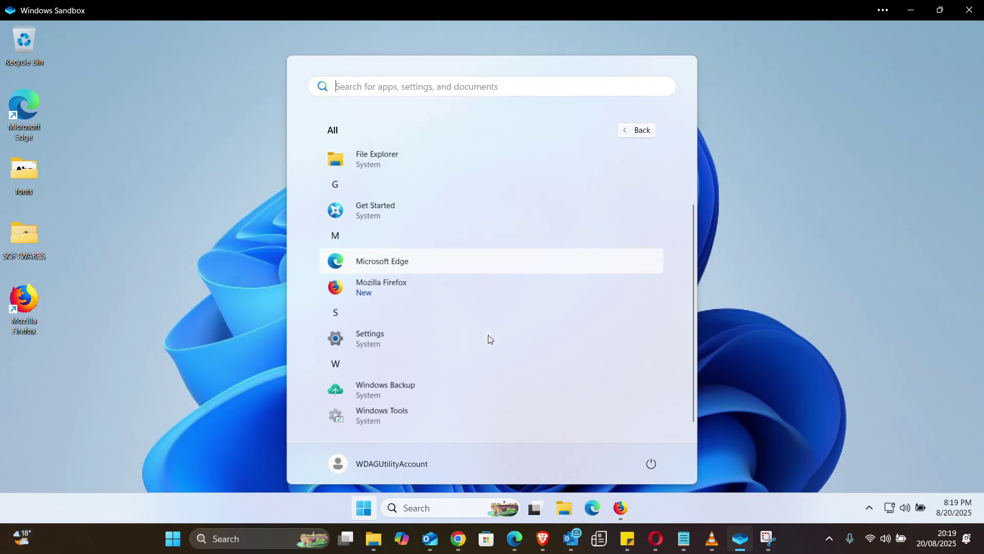
scroll(488, 336, "up", 2)
scroll(489, 336, "down", 2)
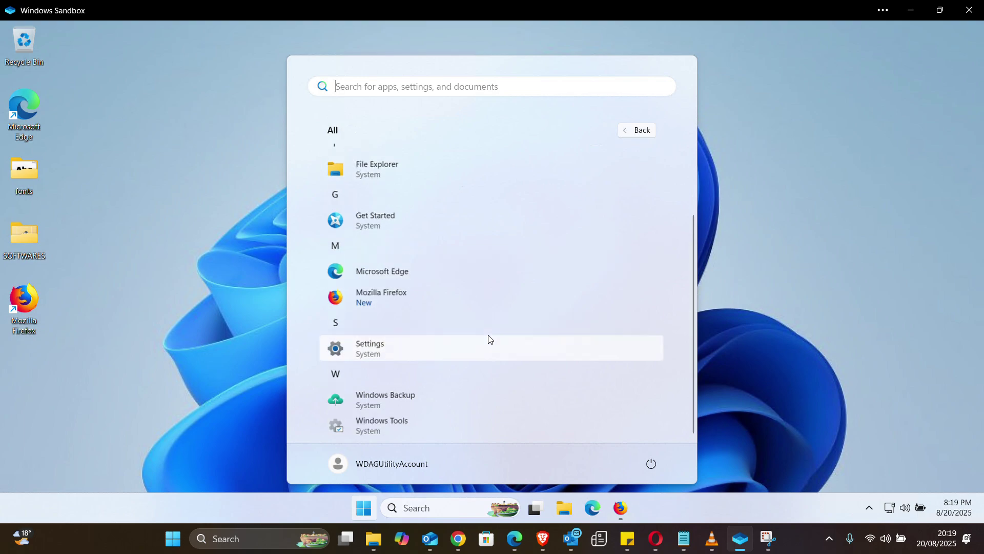
scroll(489, 339, "up", 2)
left_click(168, 271)
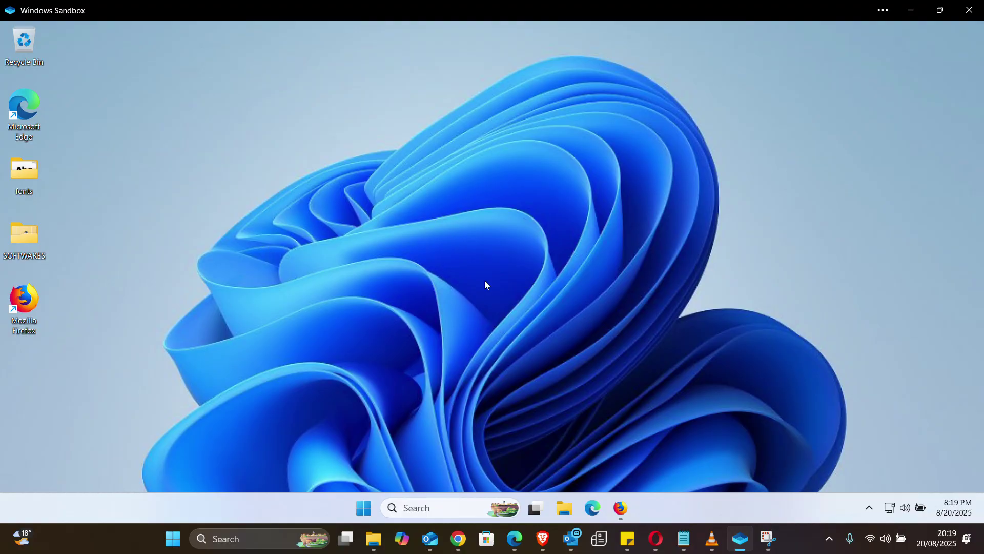
Restore Firefox, search Google for 'chrome' and open the Download Google Chrome page
left_click(621, 507)
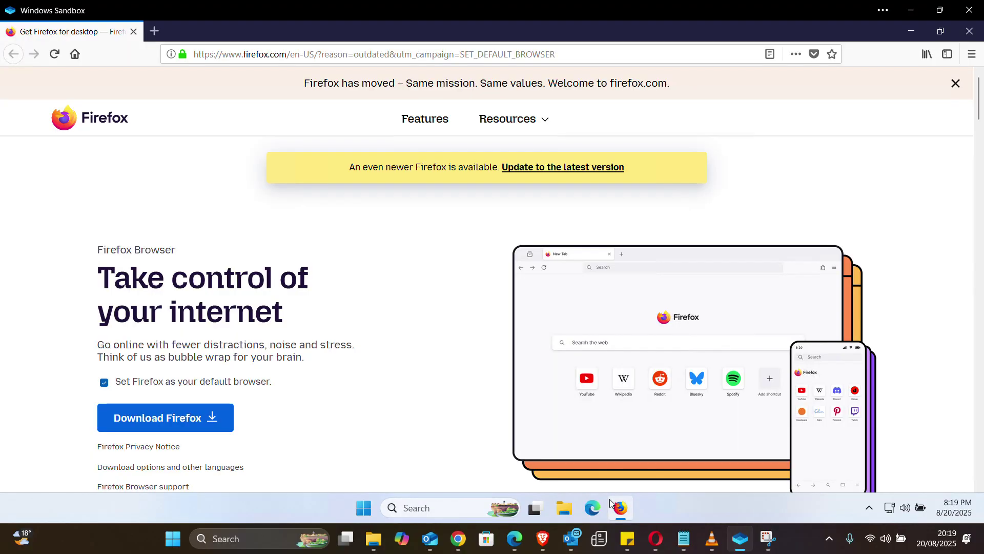
left_click(246, 54)
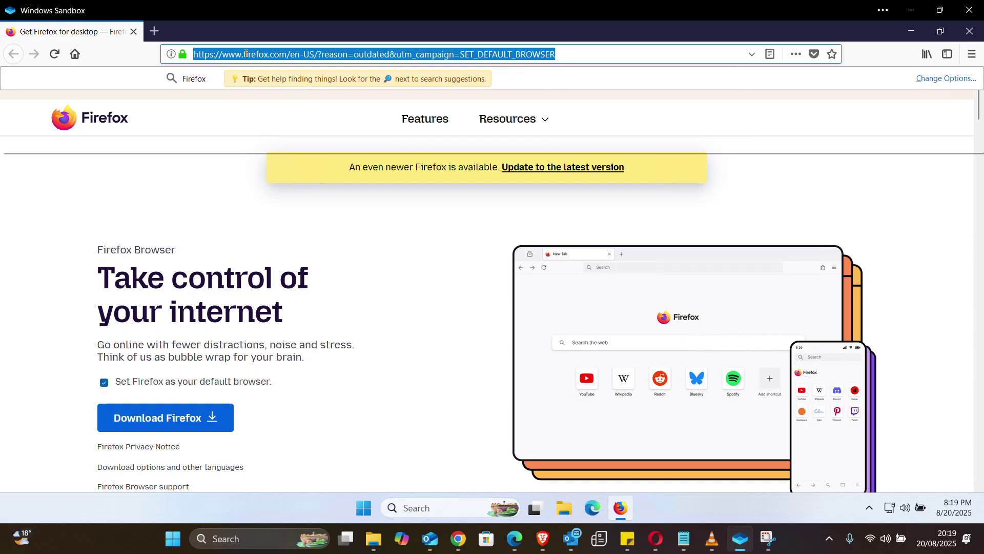
type("chrome")
key("Return")
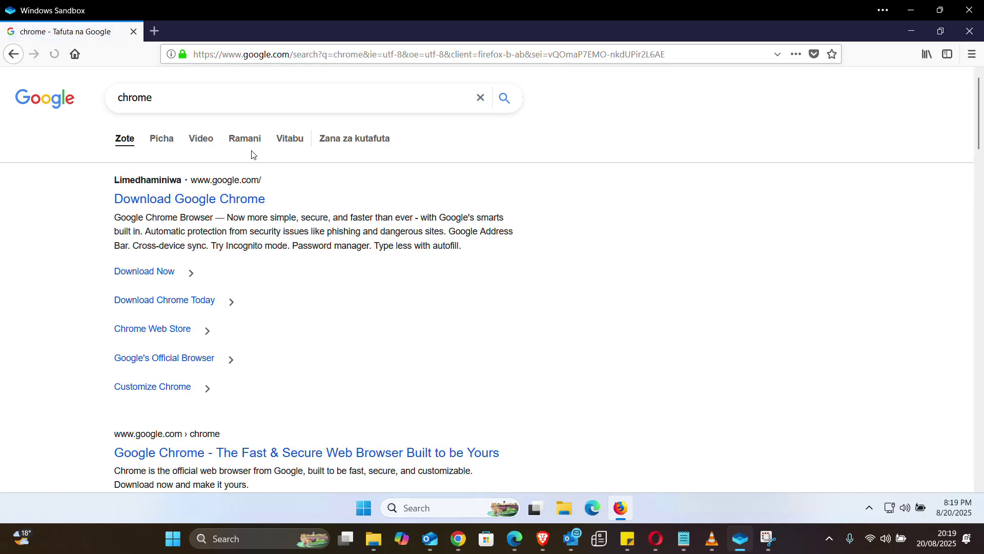
left_click(200, 204)
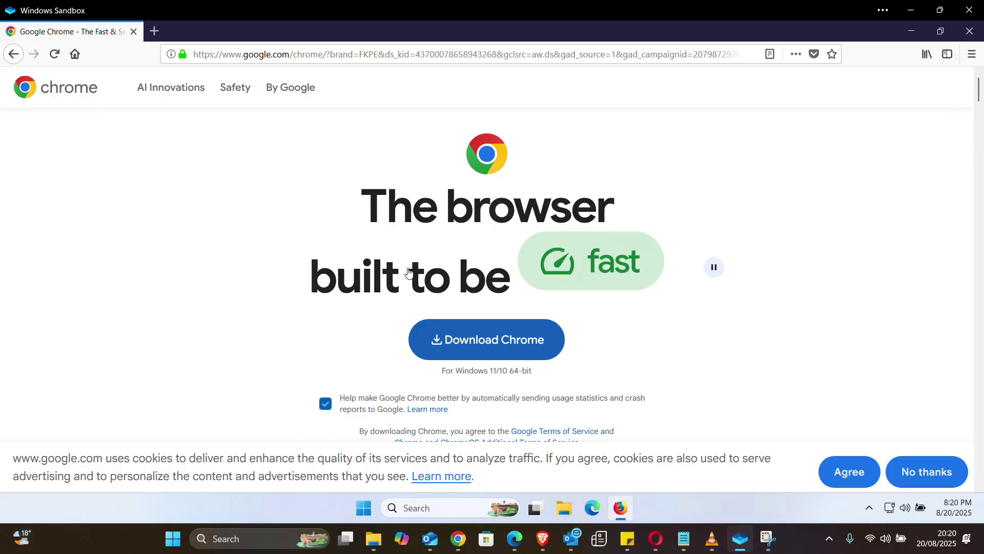
left_click(303, 53)
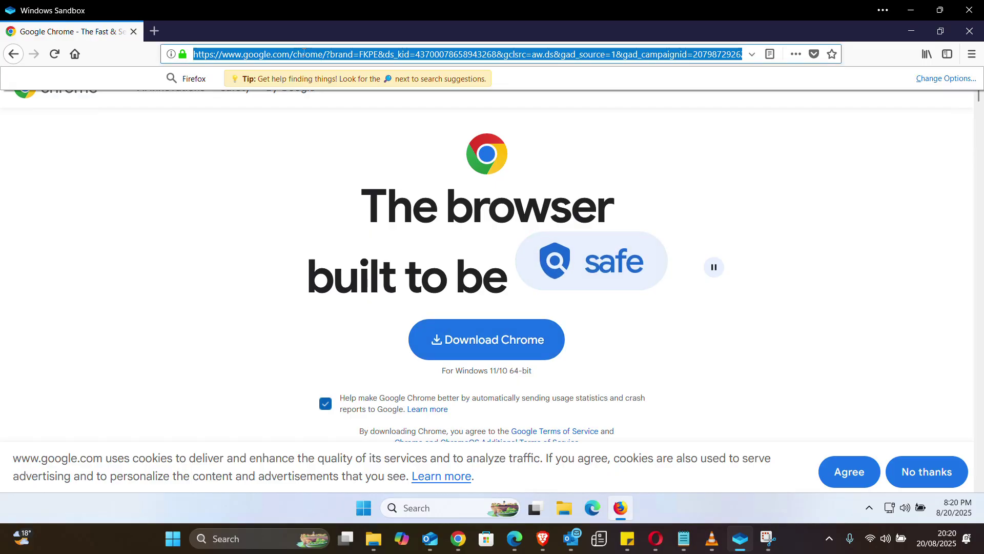
Search for 'vlc' and pass Google's crosswalk image robot check to reach the results
type("vlc")
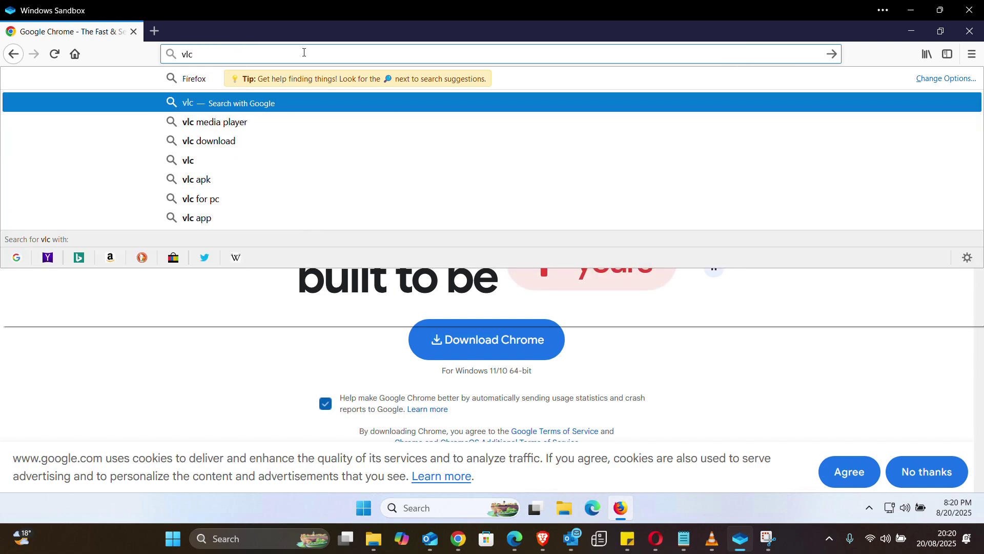
key("Return")
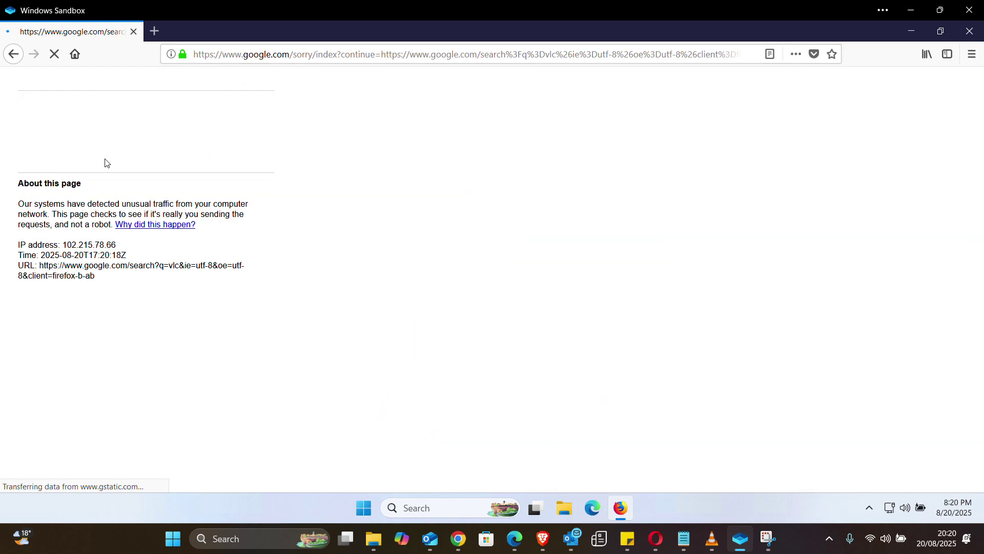
left_click(35, 138)
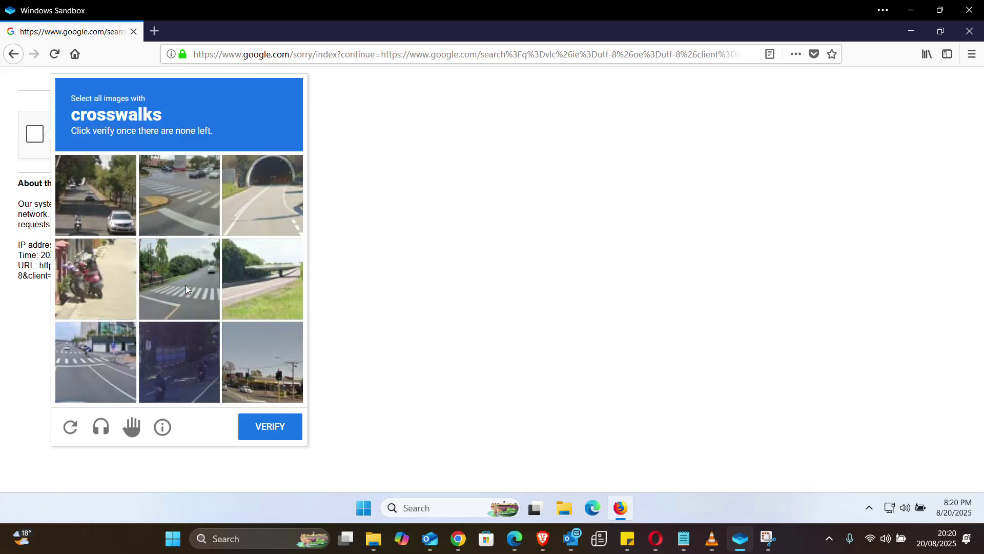
left_click(186, 285)
left_click(176, 187)
left_click(111, 359)
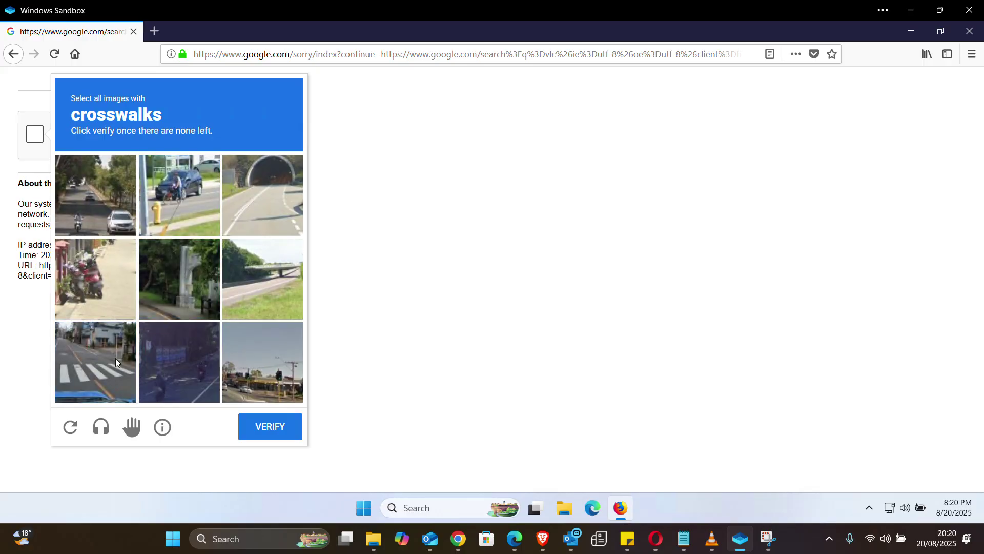
left_click(106, 363)
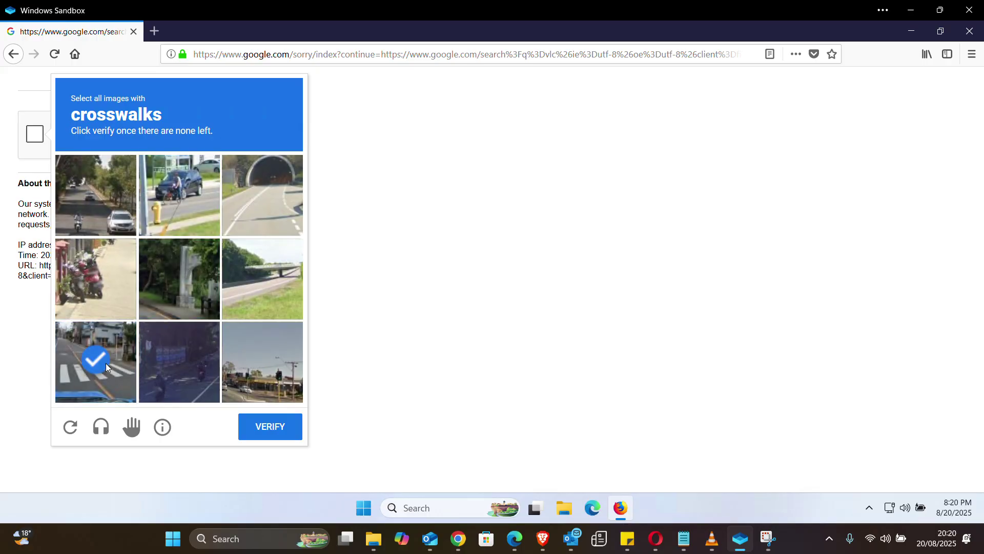
left_click(271, 428)
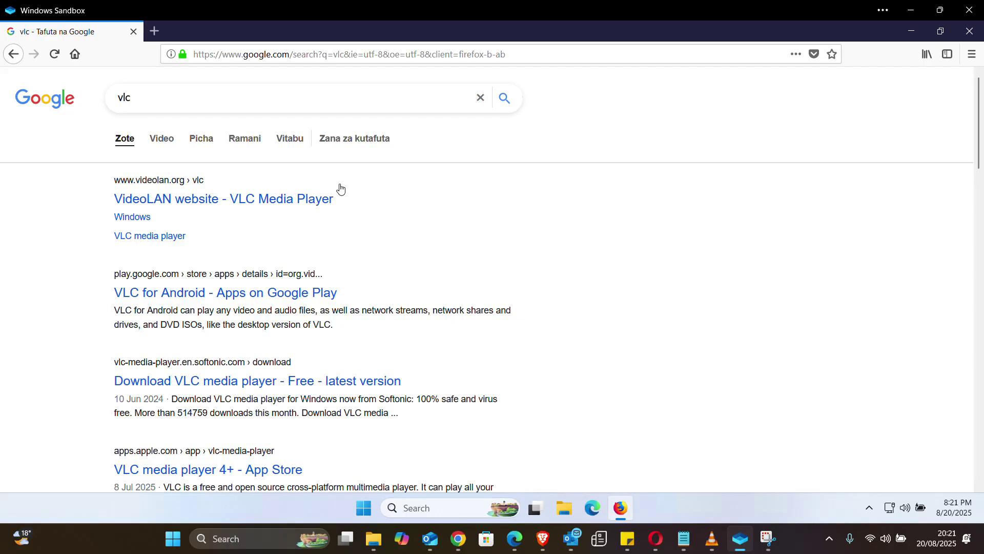
Close the vlc search tab and load ninite.com in a new tab
left_click(152, 30)
left_click(133, 32)
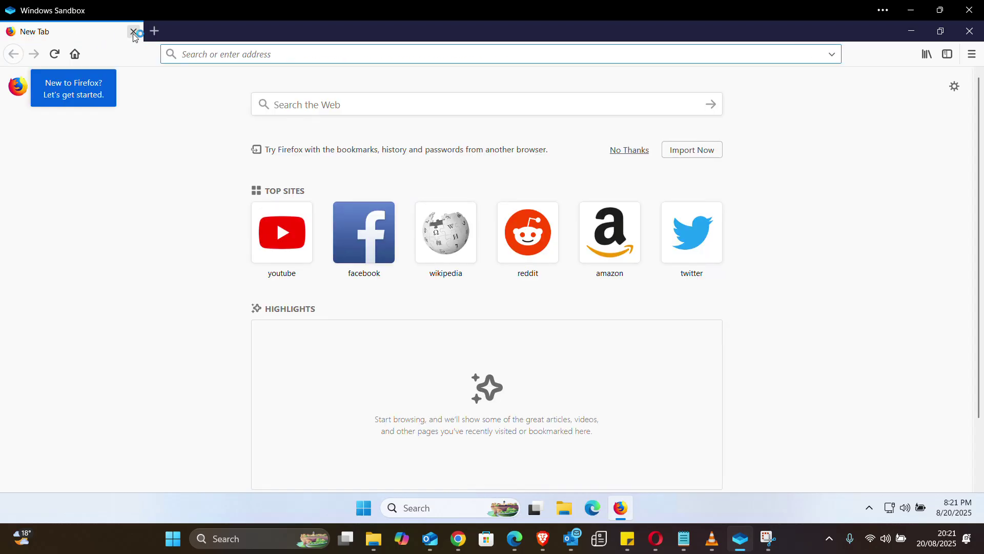
left_click(226, 53)
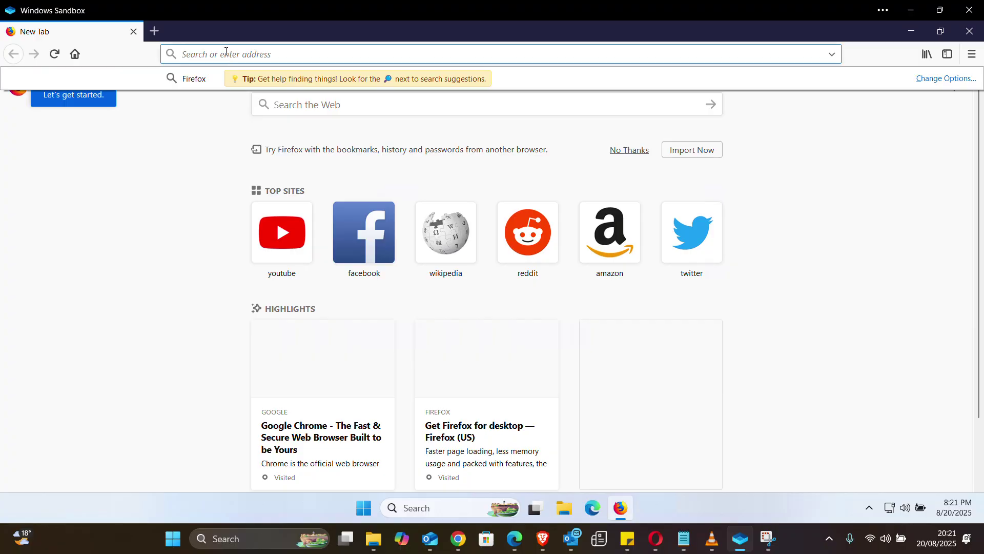
type("ninite")
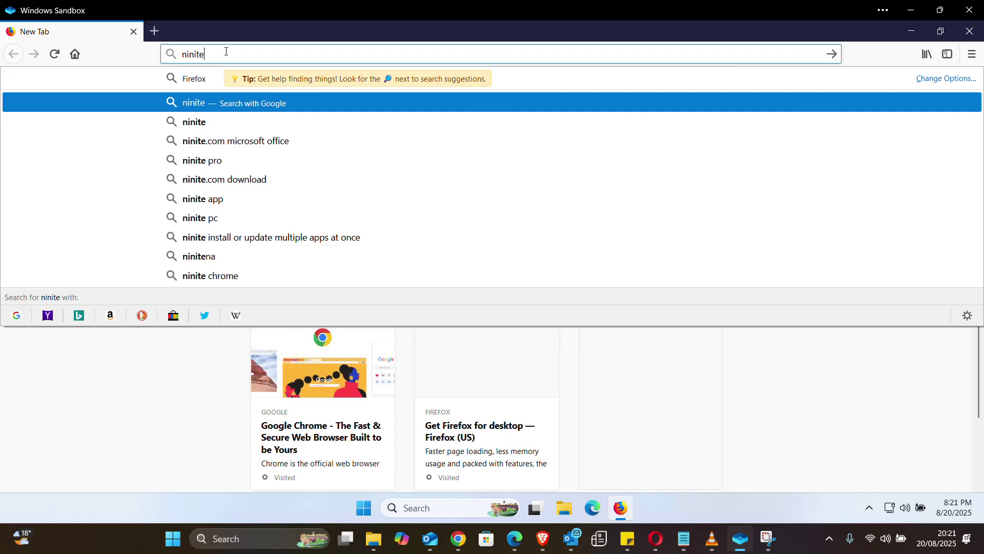
type(".com")
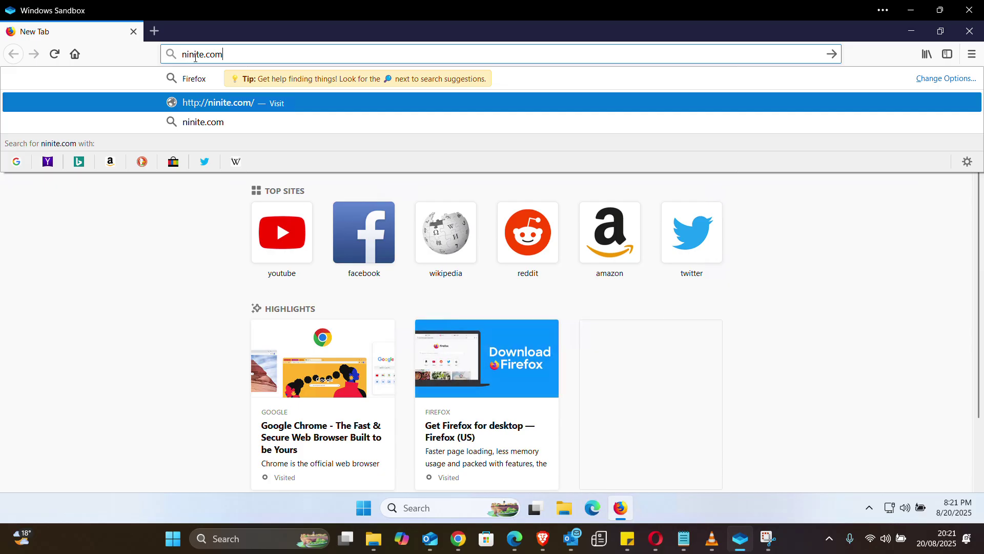
key("Return")
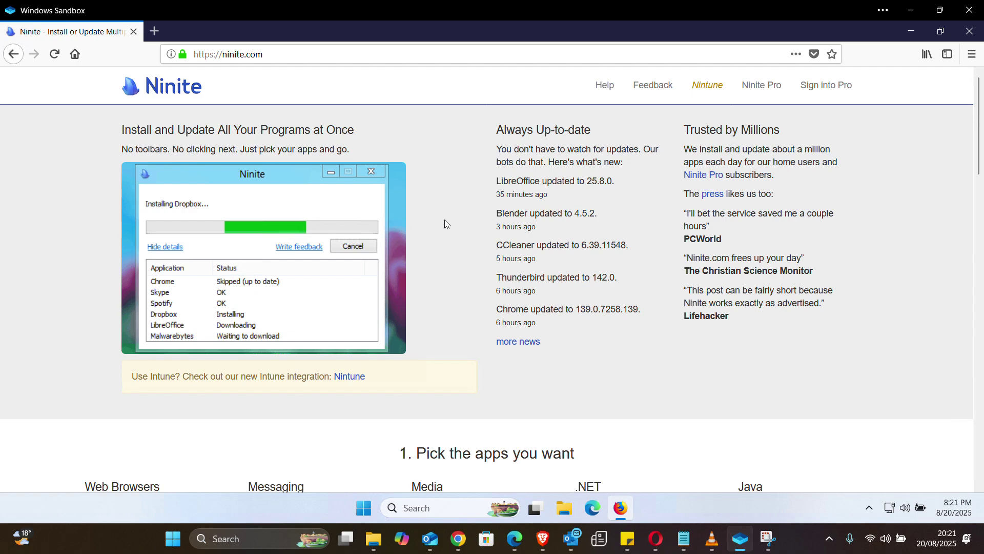
Tick Brave, Zoom, Teams and VLC in the Ninite app list
scroll(444, 219, "down", 2)
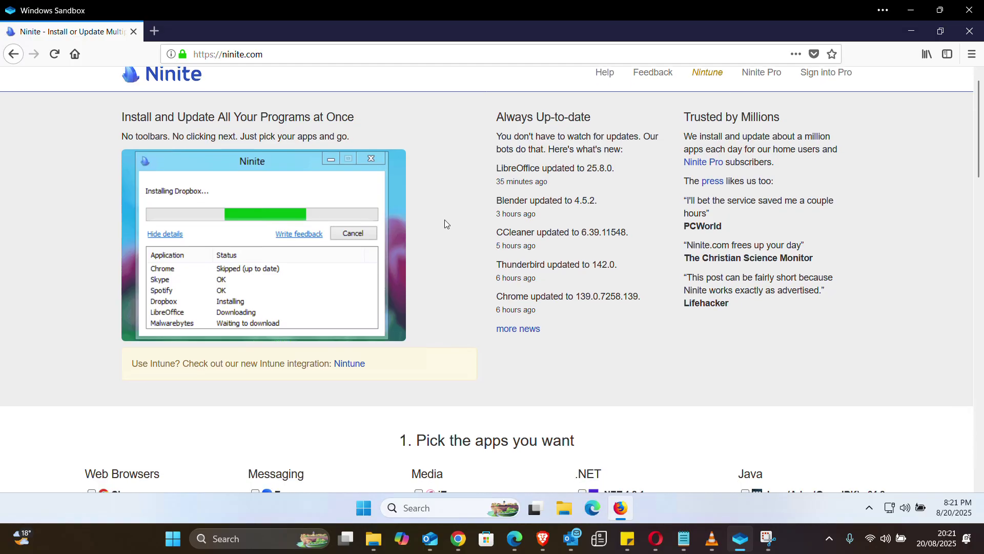
scroll(444, 220, "down", 5)
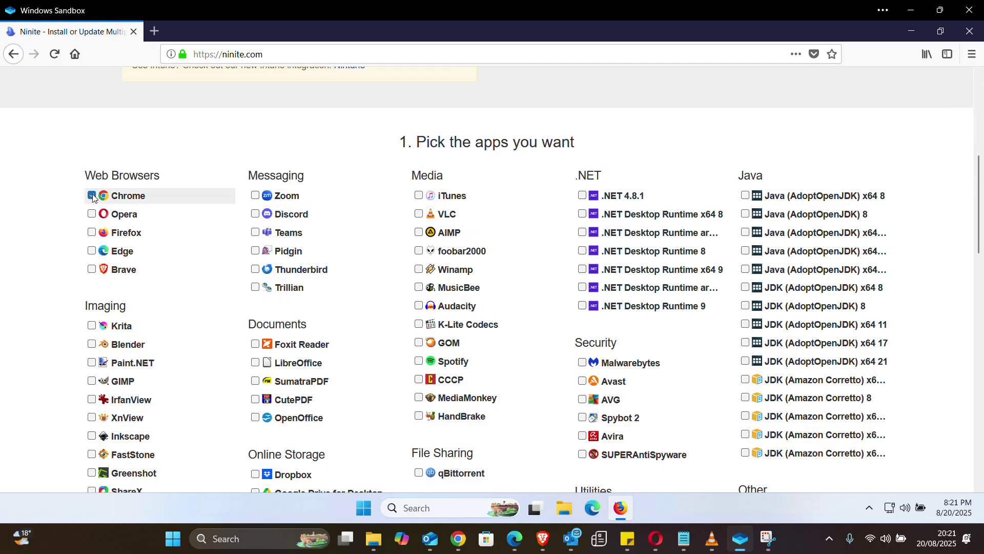
left_click(92, 272)
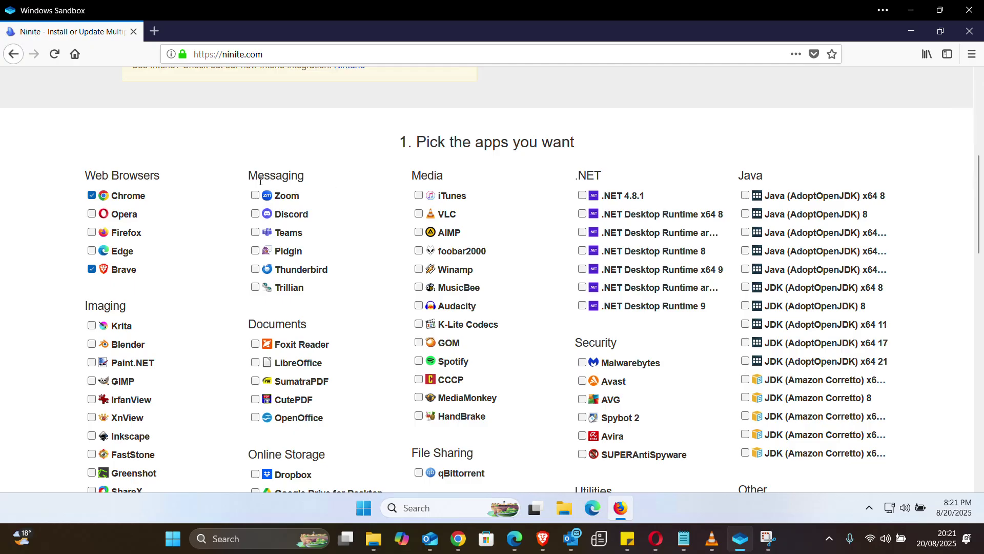
left_click(255, 197)
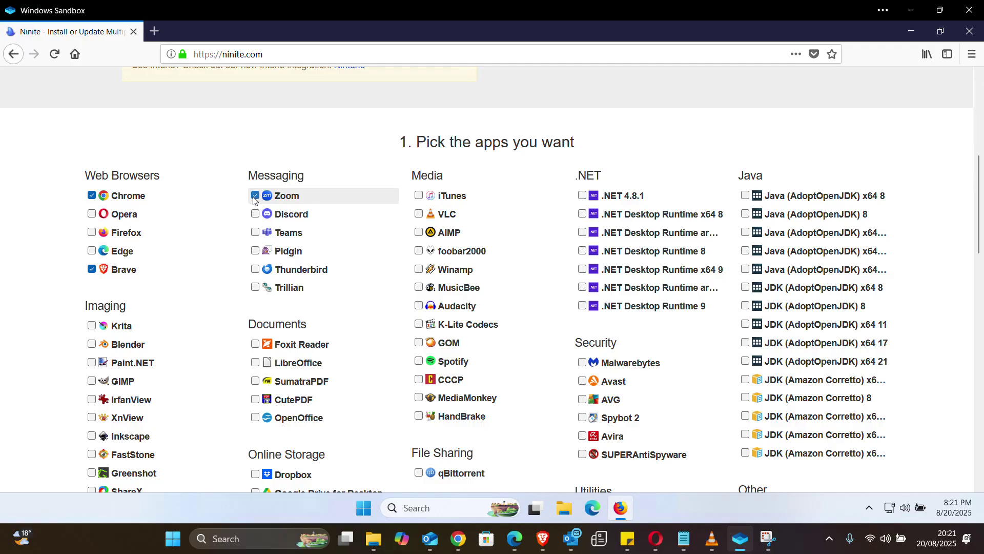
left_click(256, 235)
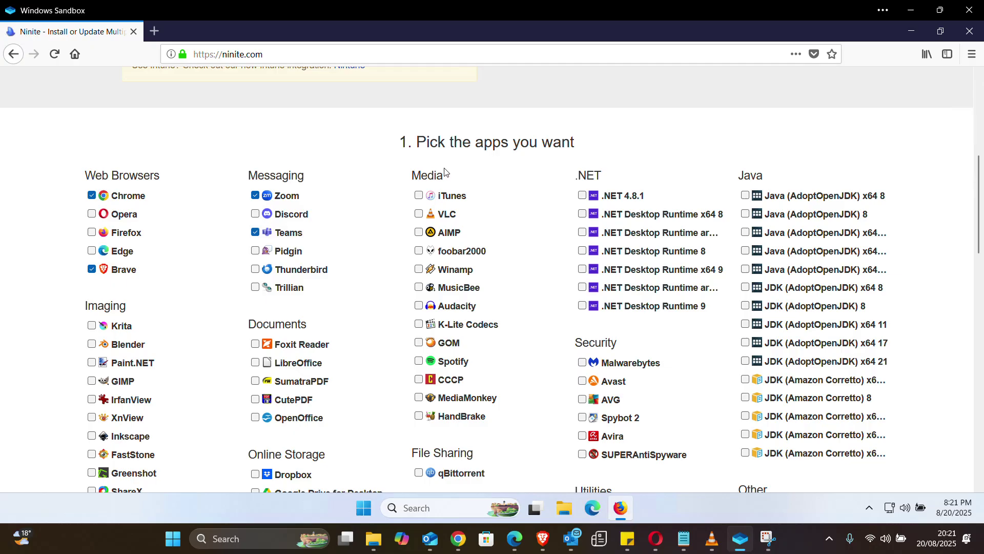
left_click(419, 215)
Tick Foxit Reader, Dropbox and Google Drive for Desktop further down the list
scroll(359, 307, "down", 1)
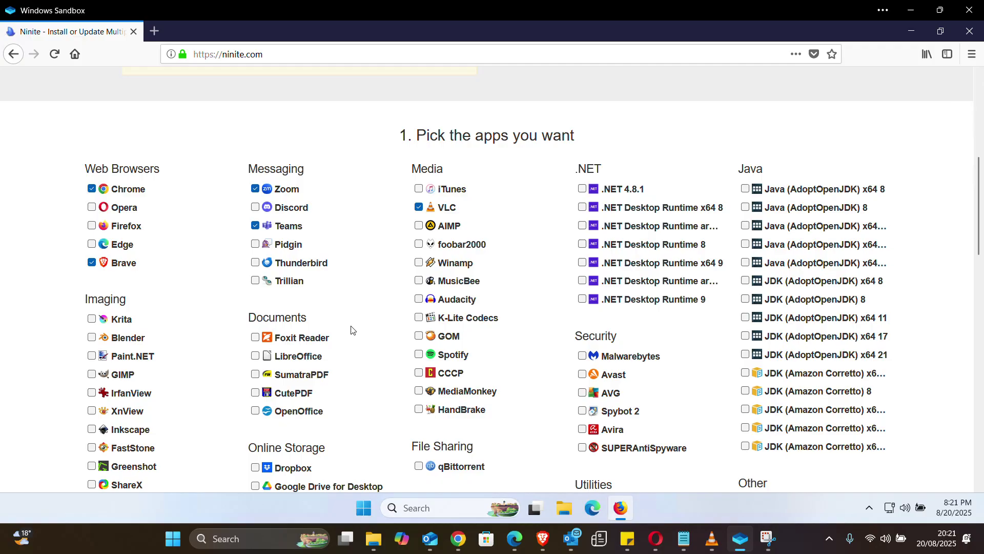
scroll(353, 330, "down", 2)
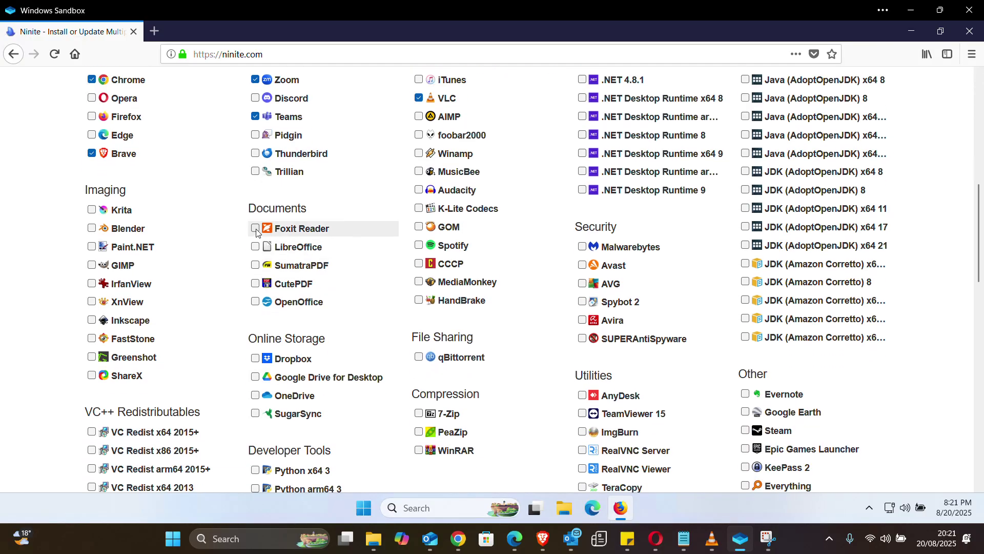
left_click(256, 229)
scroll(210, 297, "down", 1)
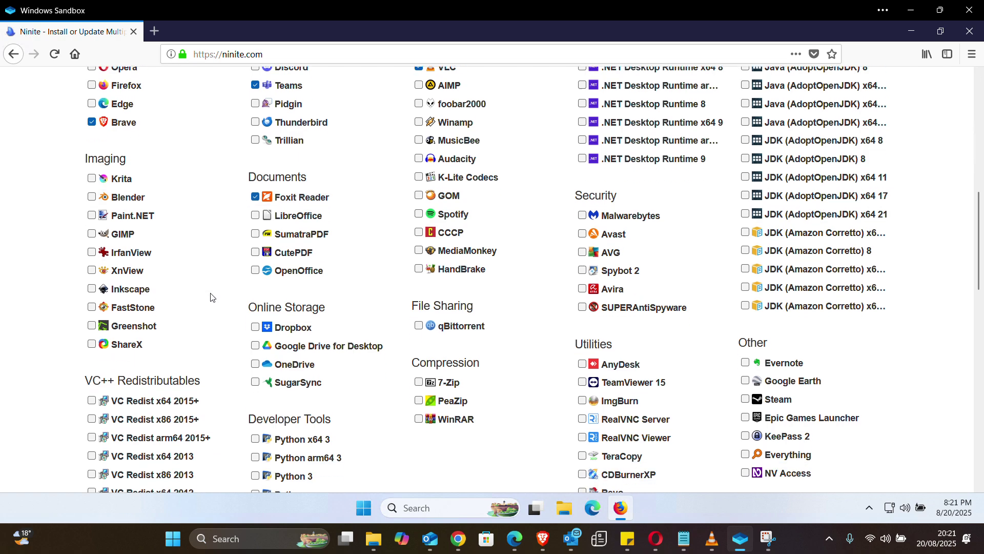
scroll(210, 297, "down", 2)
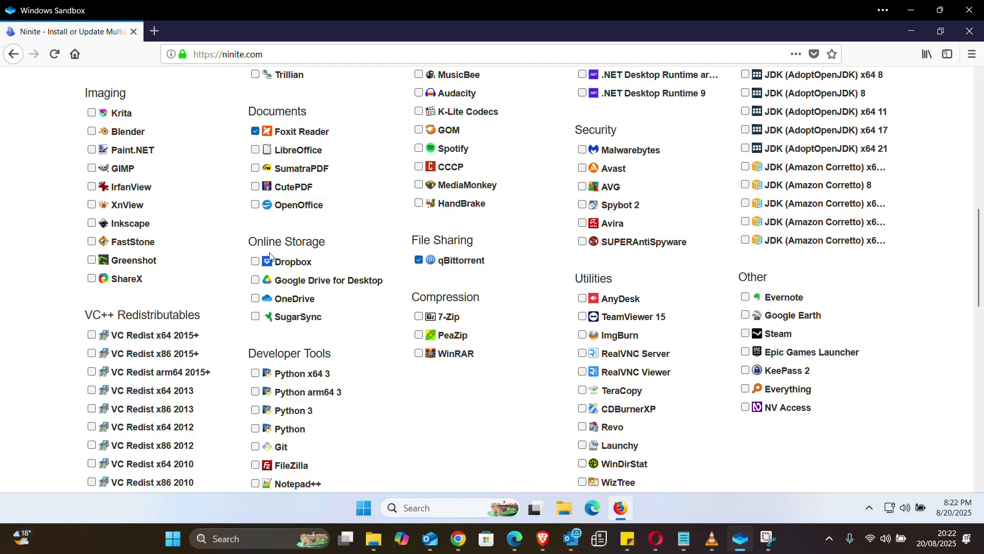
left_click(255, 261)
left_click(256, 280)
scroll(376, 343, "down", 4)
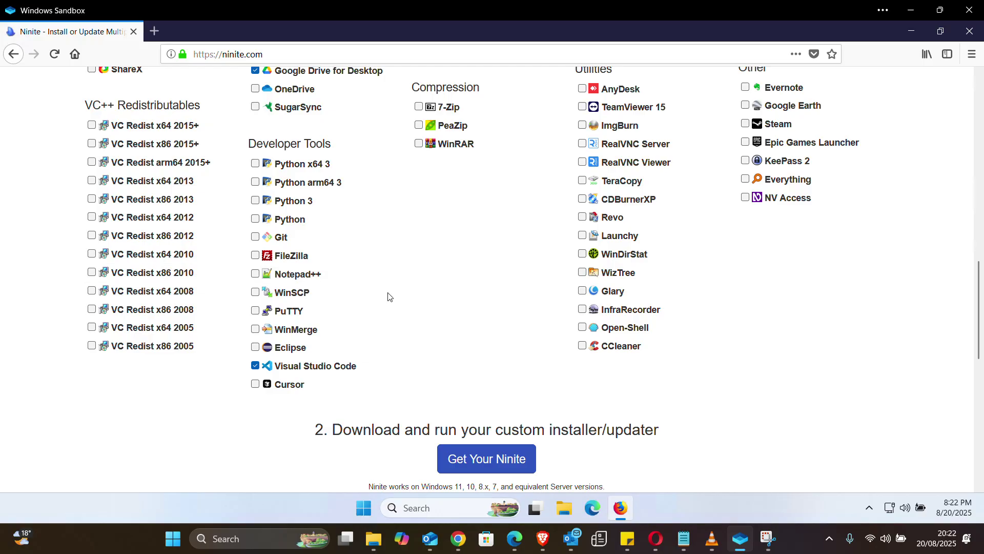
Tick AnyDesk and TeamViewer 15 under Utilities and WinRAR under Compression
scroll(449, 304, "up", 2)
scroll(449, 303, "up", 6)
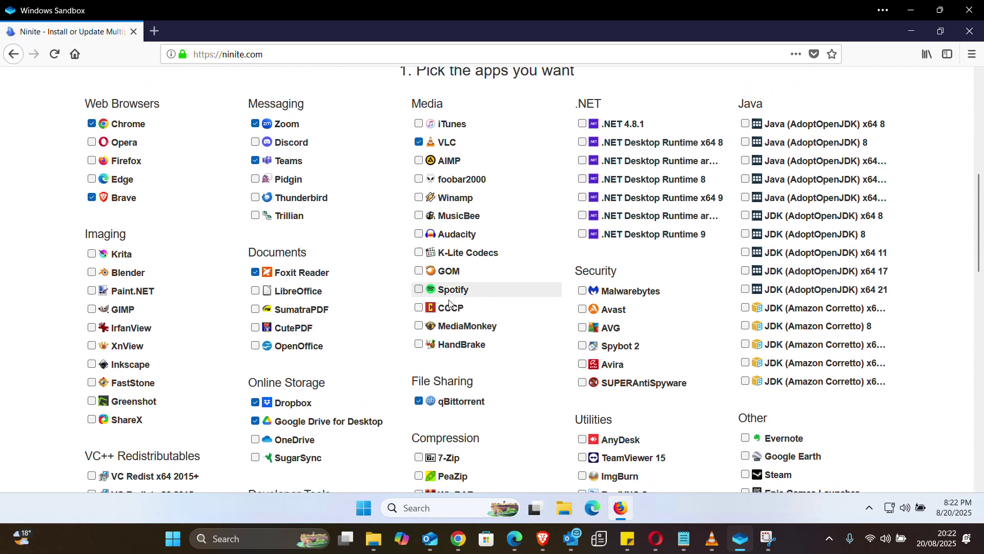
scroll(450, 304, "down", 4)
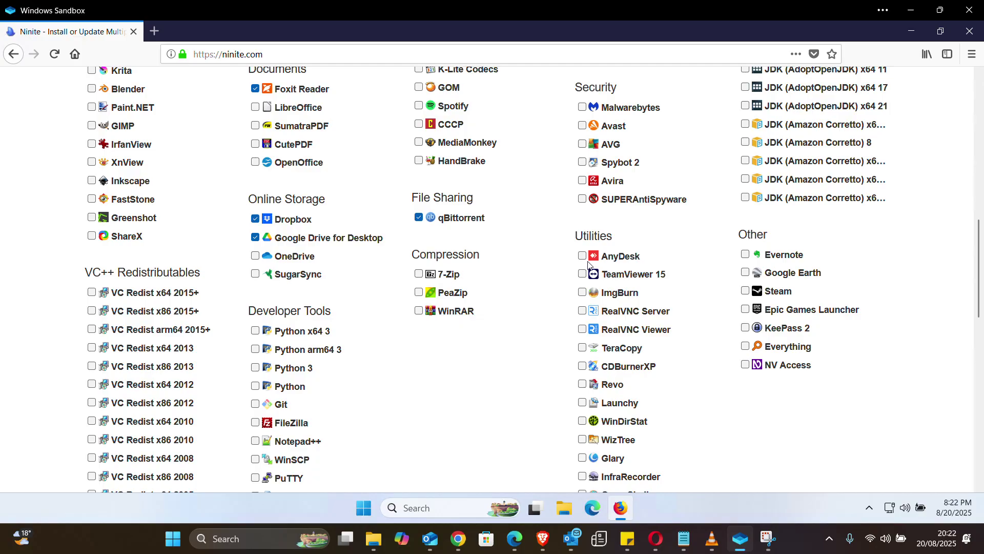
left_click(582, 256)
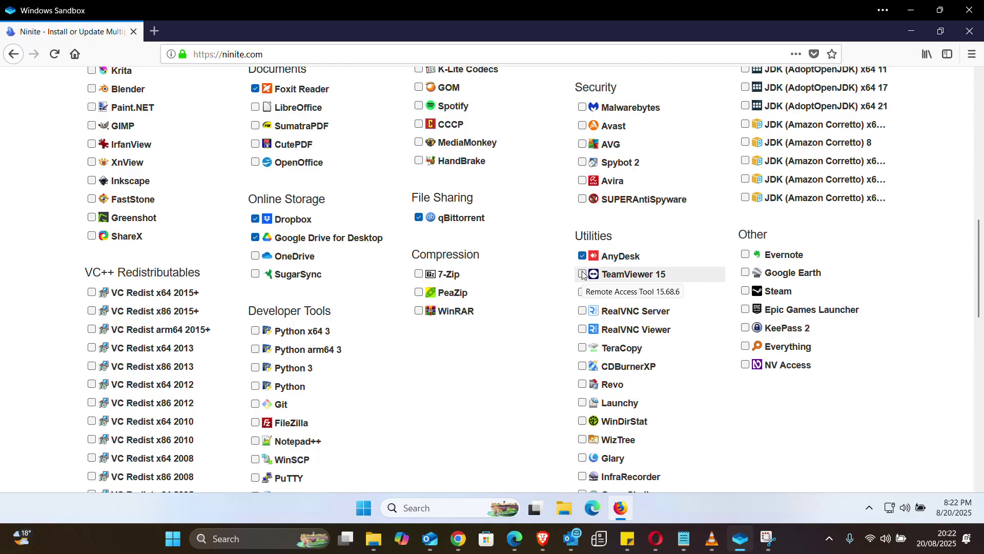
left_click(583, 274)
scroll(531, 293, "up", 4)
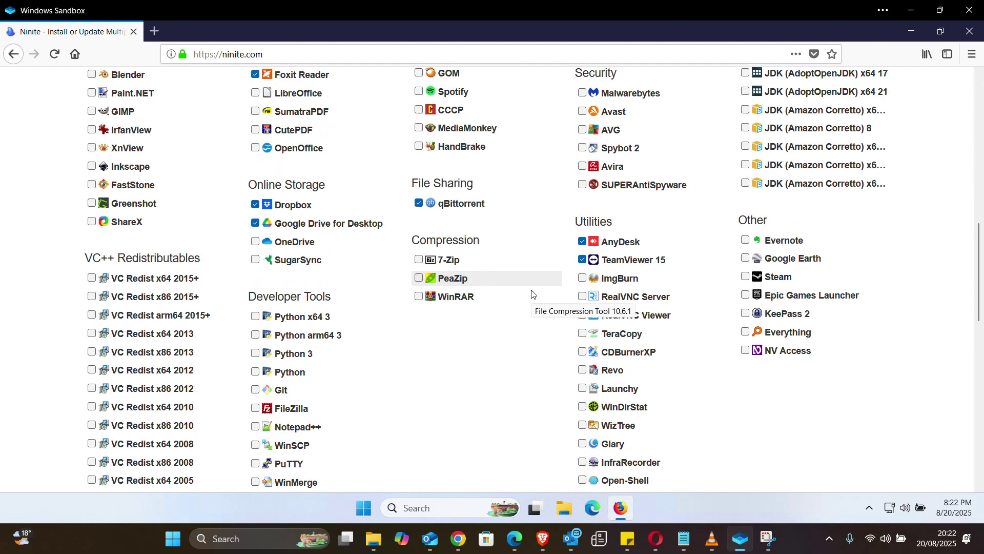
scroll(531, 293, "down", 3)
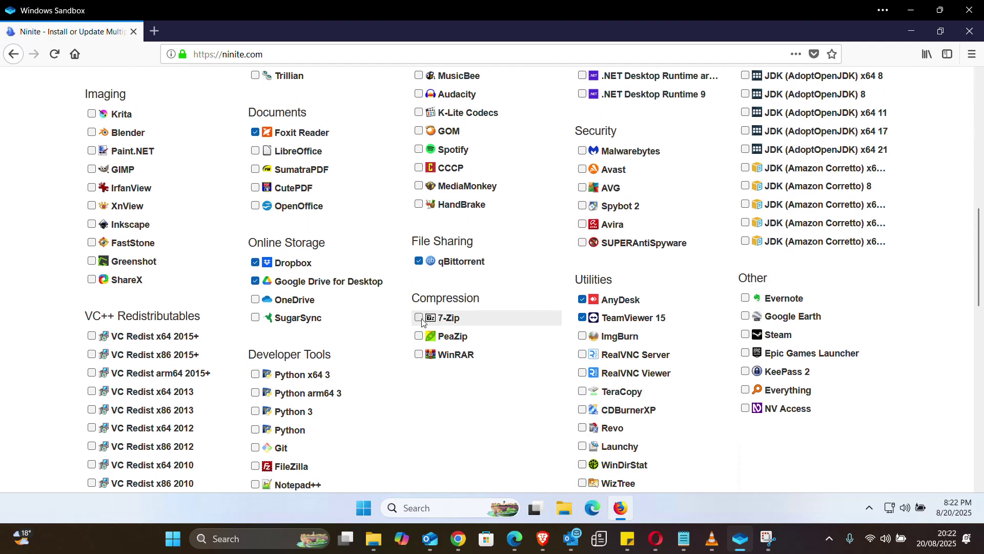
left_click(419, 355)
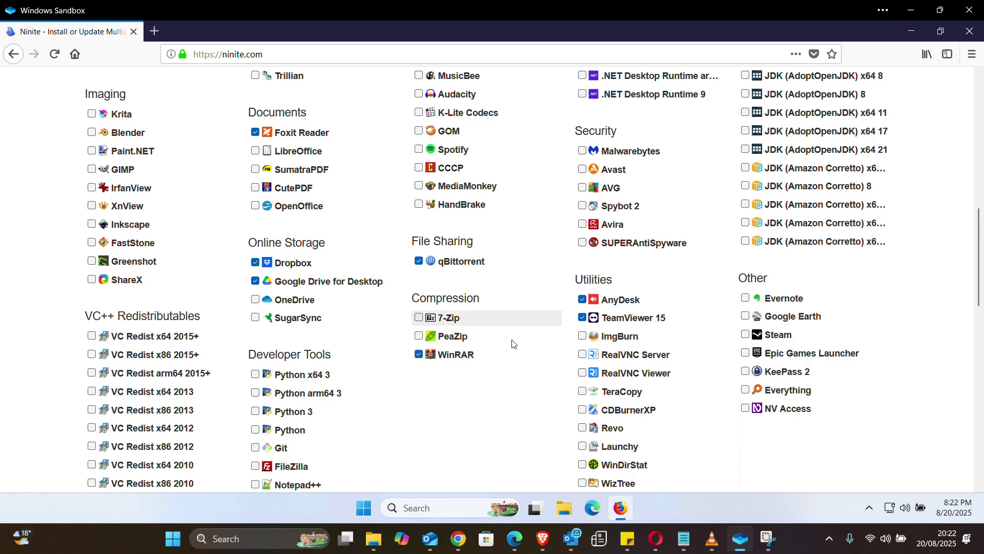
scroll(513, 343, "up", 11)
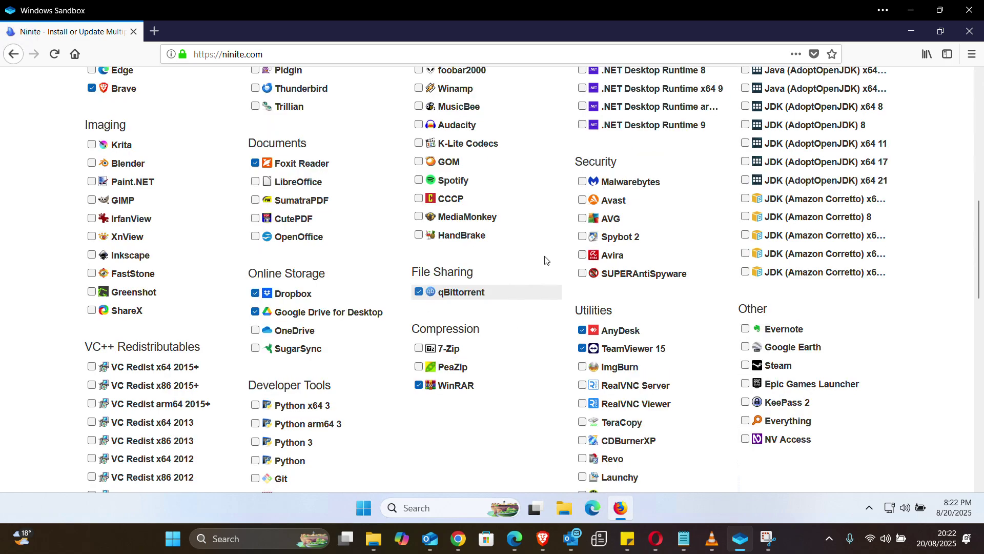
scroll(546, 260, "down", 7)
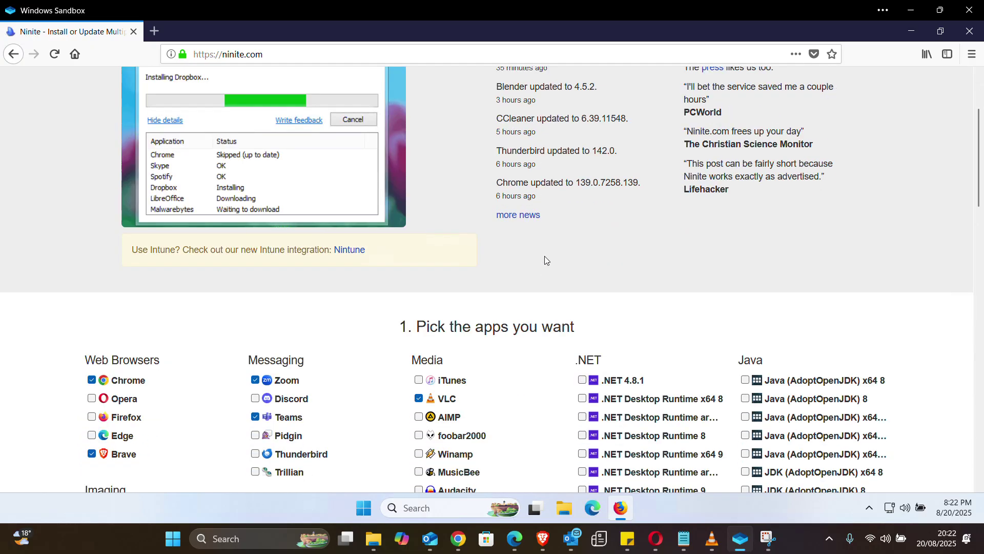
scroll(546, 260, "down", 8)
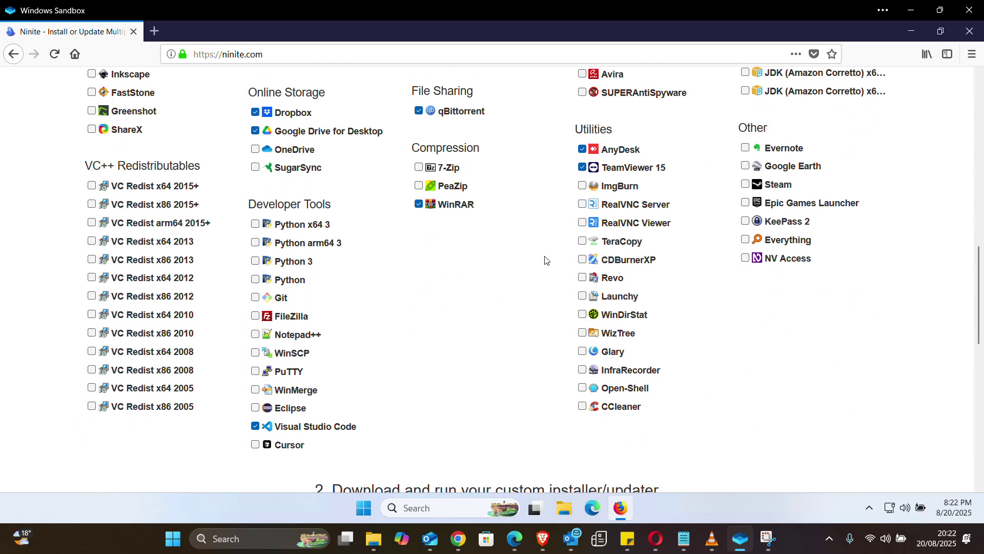
scroll(546, 259, "down", 1)
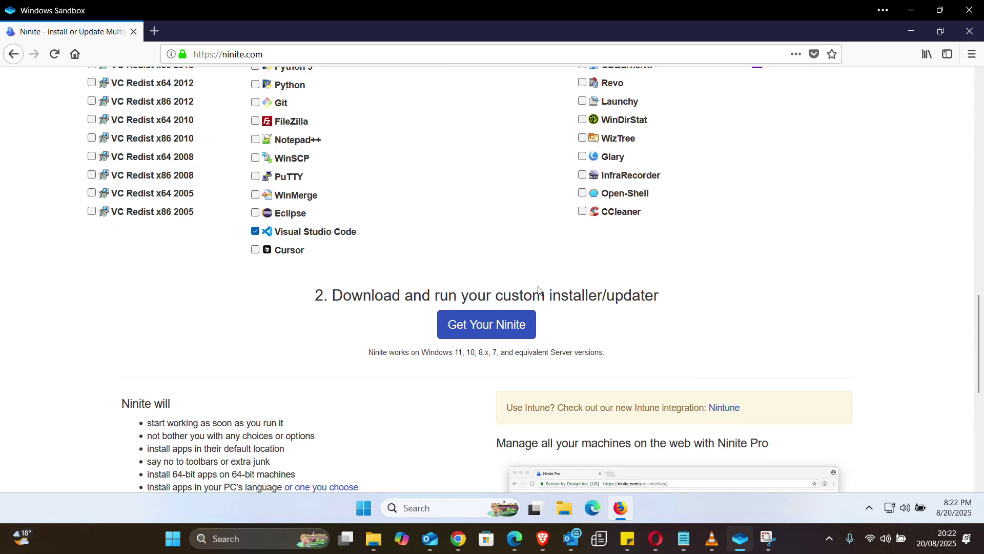
Get Your Ninite, save the installer file, and open its containing Downloads folder
left_click(487, 330)
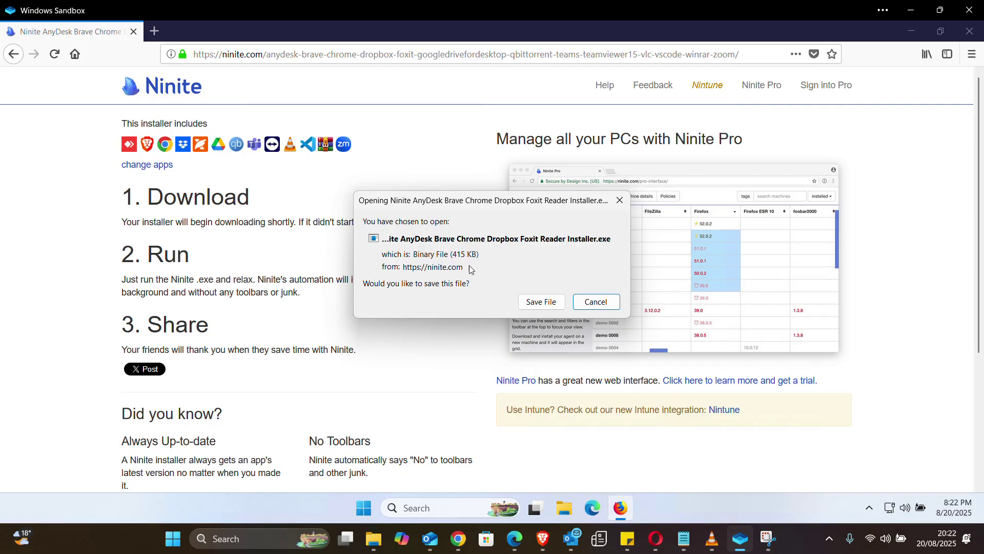
left_click(547, 304)
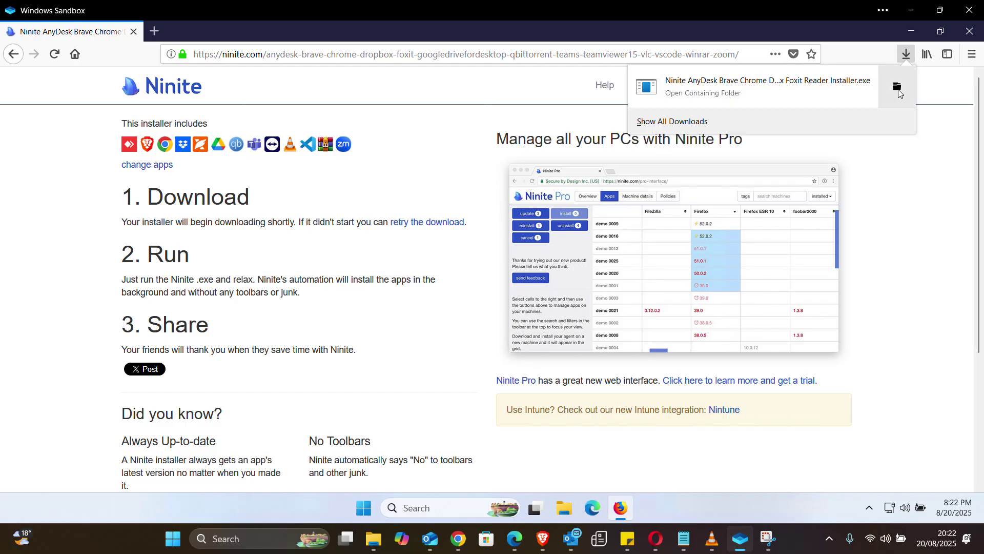
left_click(896, 88)
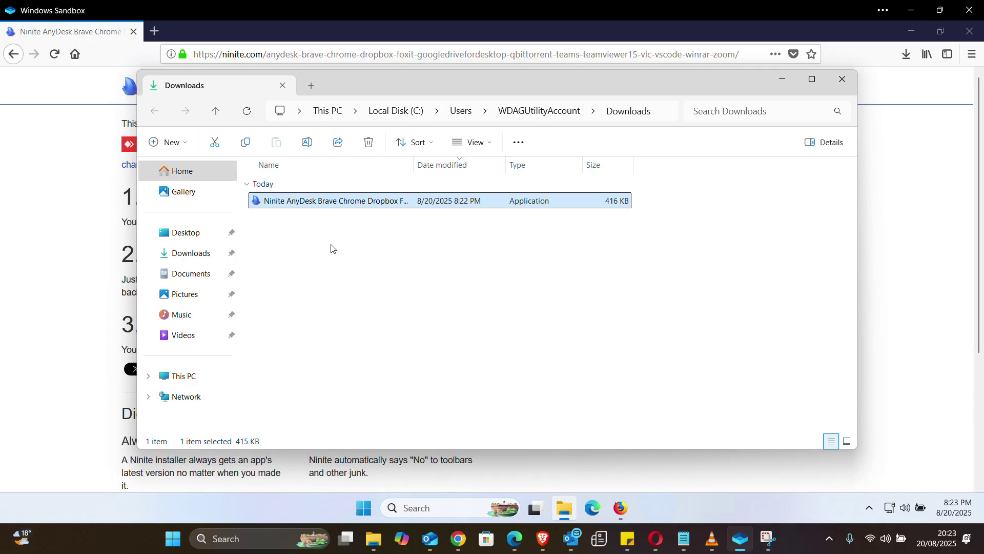
Launch the downloaded Ninite installer .exe and minimize Firefox
double_click(282, 202)
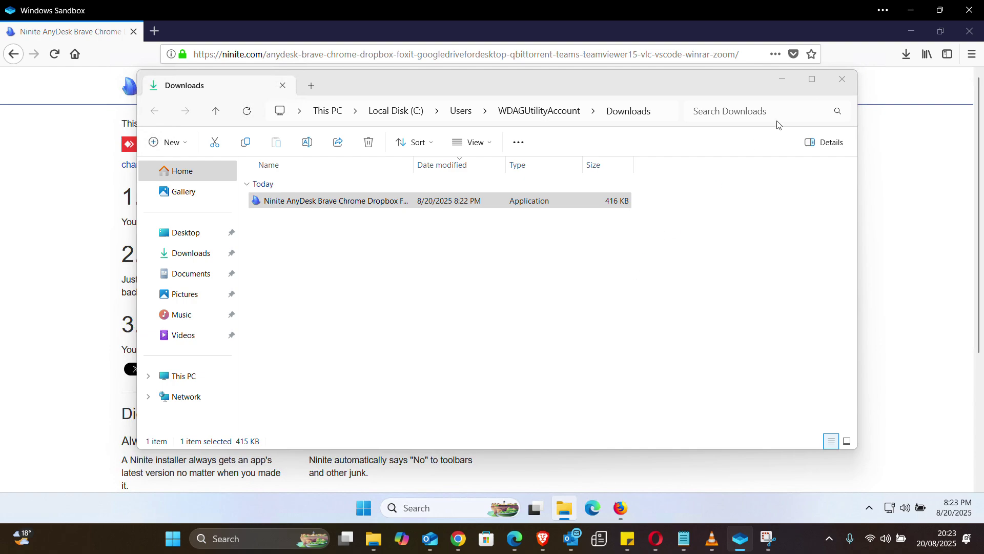
left_click(911, 32)
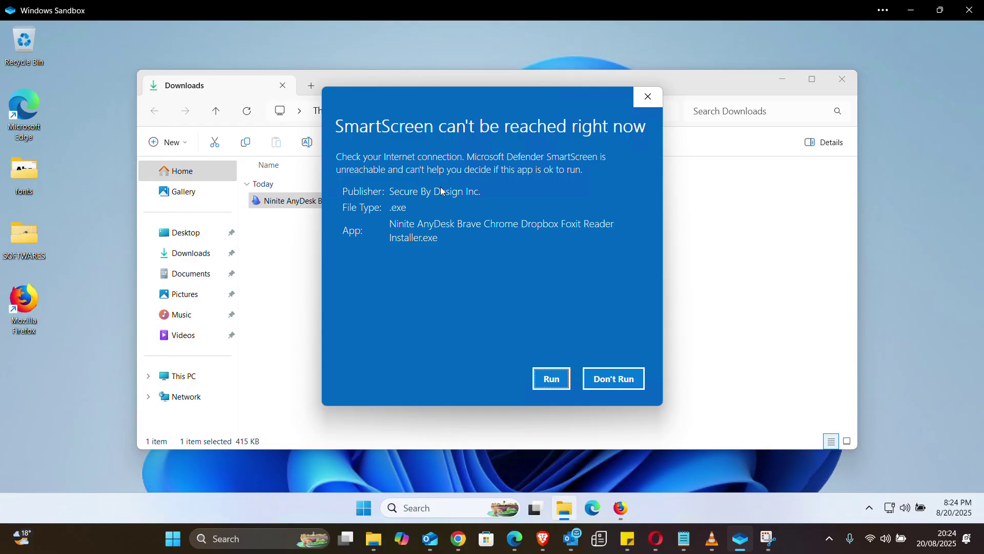
Choose Run on the SmartScreen warning so the Ninite installer proceeds
left_click(560, 385)
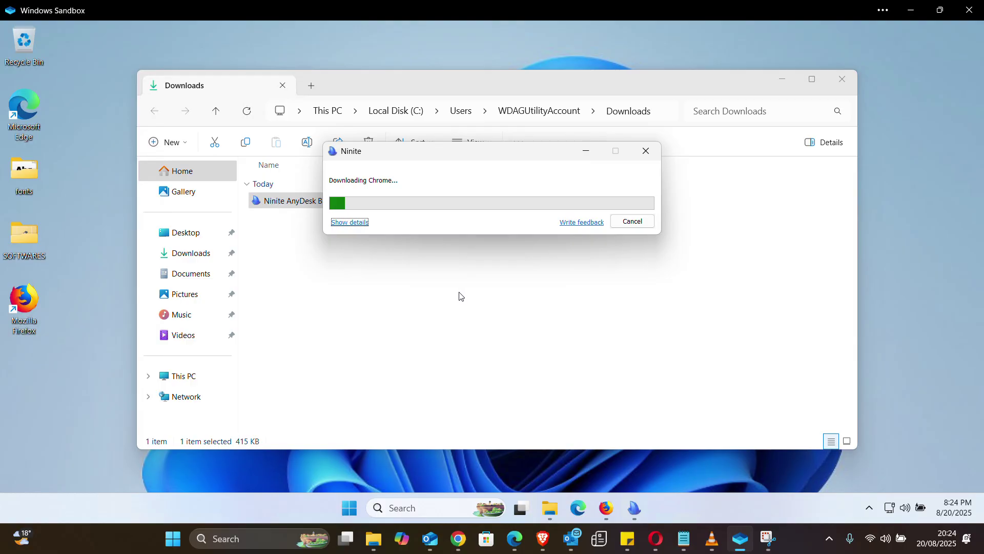
Expand Ninite's details to watch each app's download and install status
left_click(353, 223)
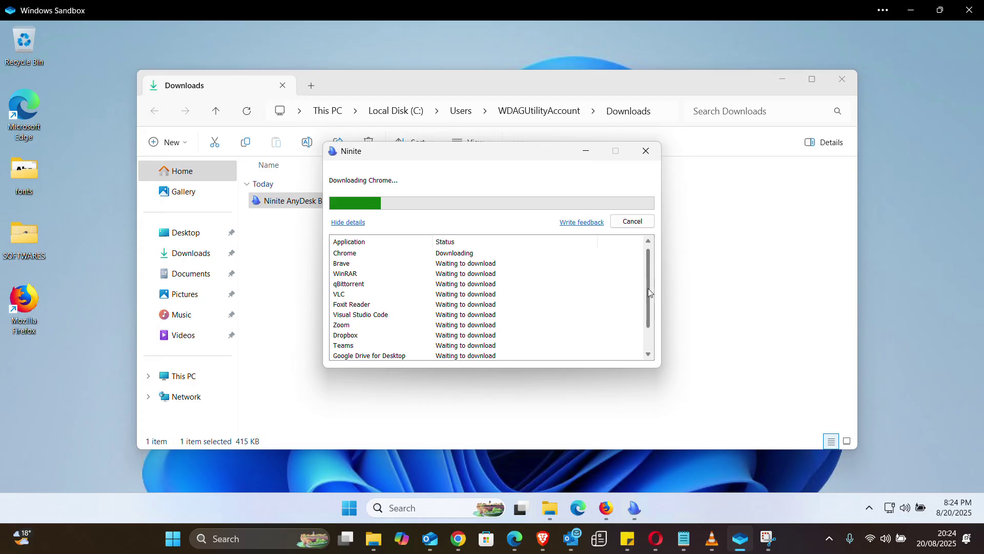
left_click_drag(648, 288, 650, 265)
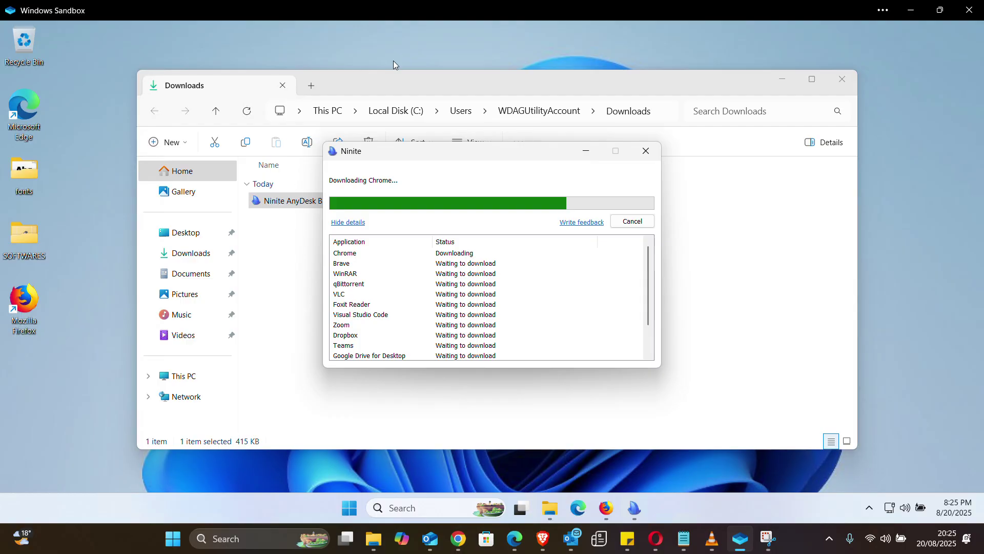
left_click(426, 22)
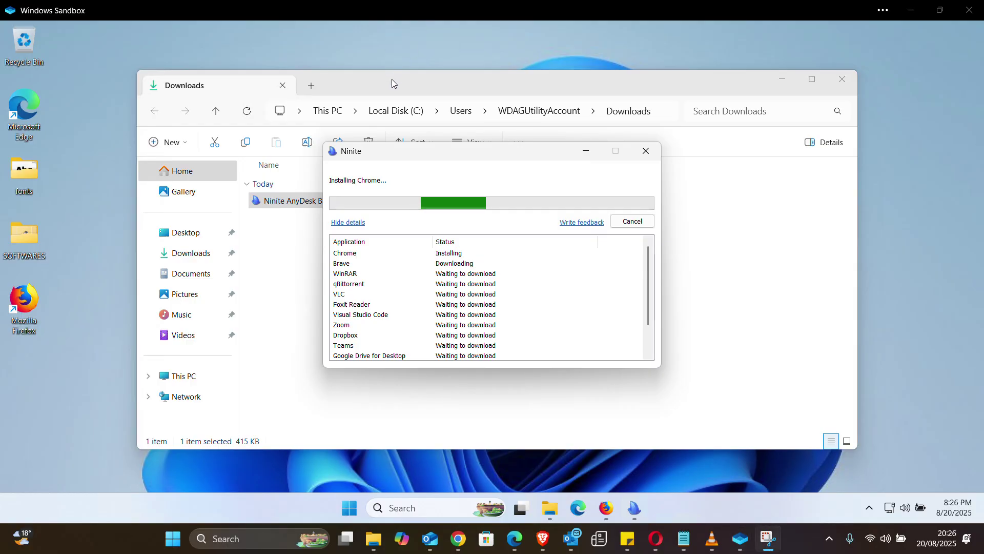